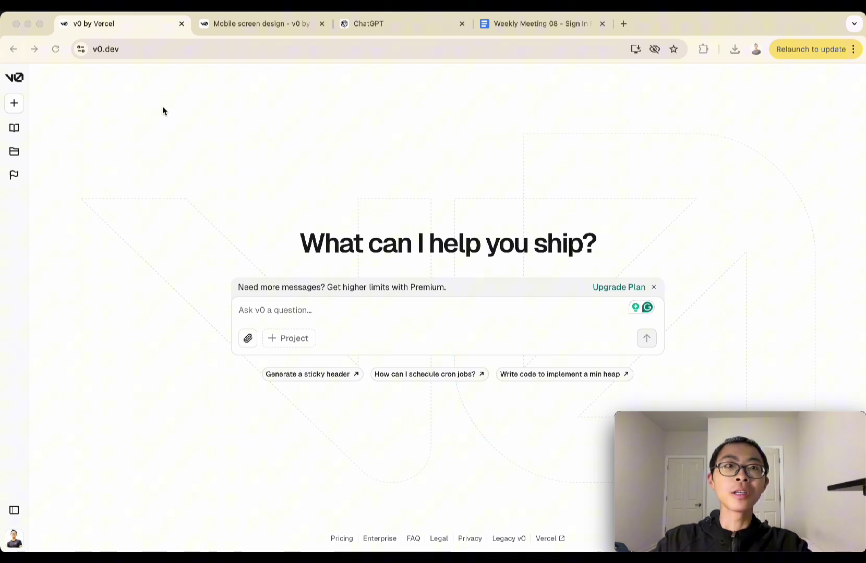
- View the App Leaderboard mockup in Preview, then drag it into v0's new-chat prompt
key("super+Tab")
left_click(182, 286)
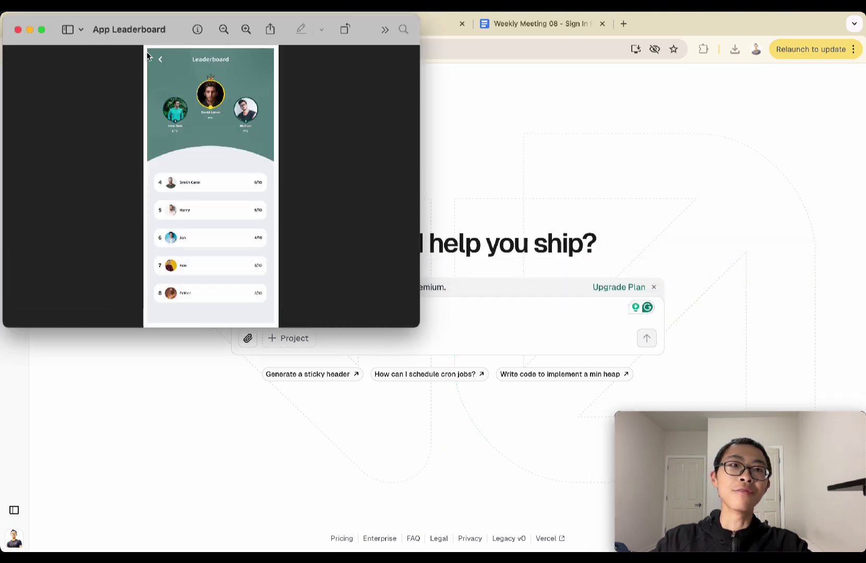
left_click(531, 215)
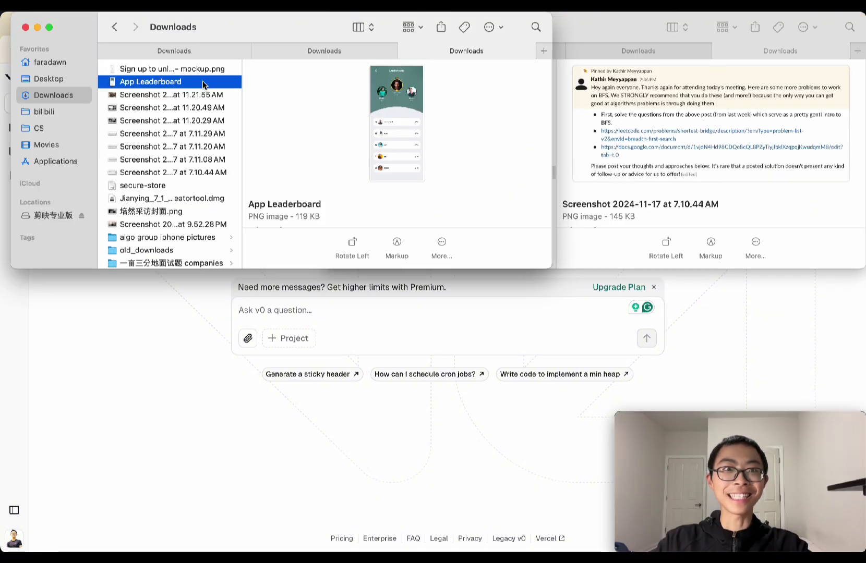
left_click_drag(203, 84, 408, 345)
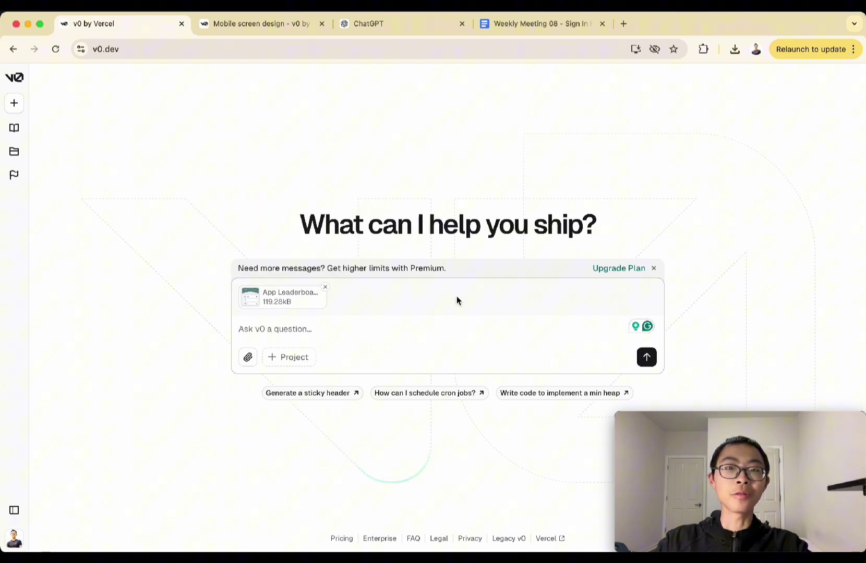
- Copy the three design prompt paragraphs from Google Docs into v0 and send them with the mockup
left_click(541, 22)
left_click_drag(388, 289, 241, 223)
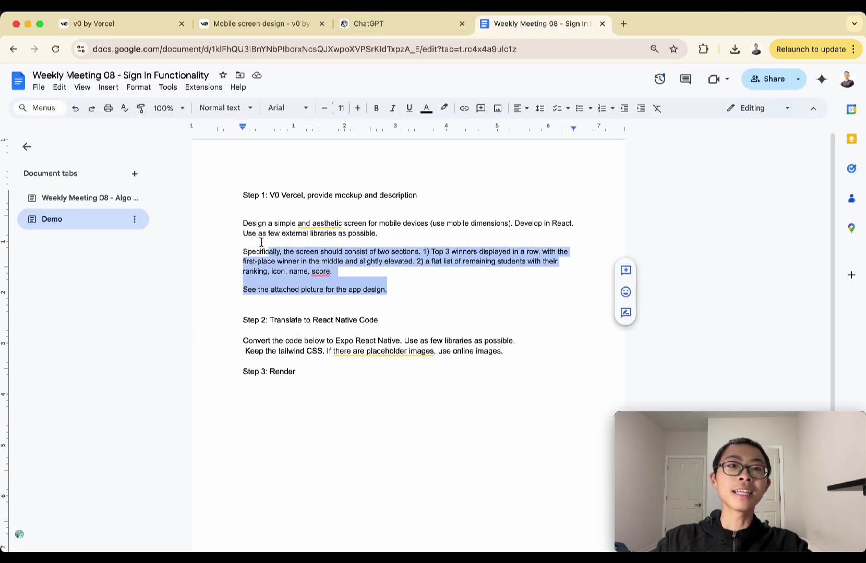
left_click(123, 29)
left_click(372, 331)
type("Design a simple and aesthetic screen for mobile devices (use mobile dimensions). Develop in React. Use as few external libraries as possible. Specifically, the screen should consist of two sections. 1) Top 3 winners displayed in a row, with the first-place winner in the middle and slightly elevated. 2) a flat list of remaining students with their ranking, icon, name, score. See the attached picture for the app design.")
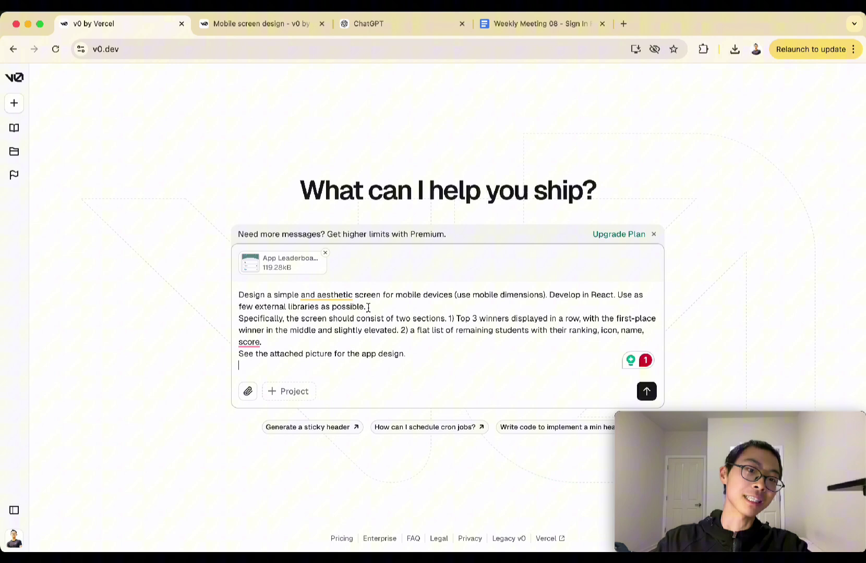
key("Return")
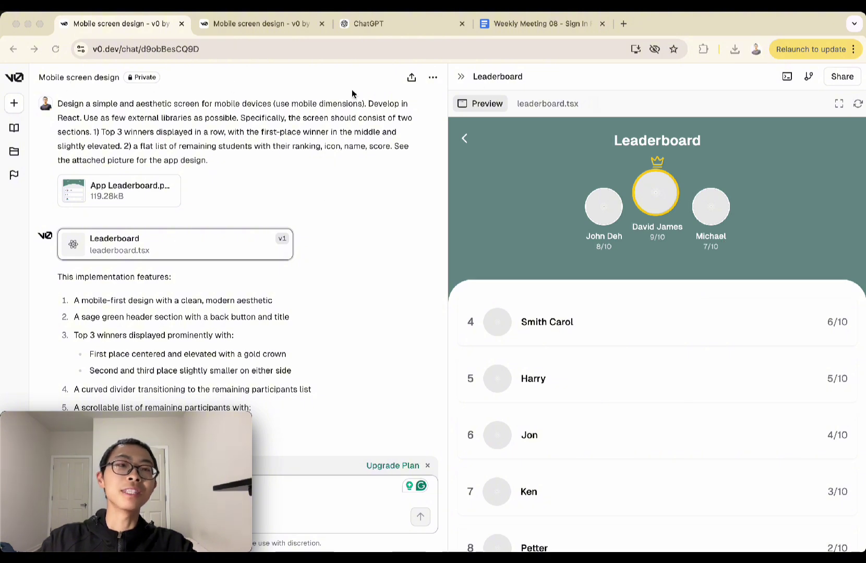
- Show the generated leaderboard.tsx source code
left_click(556, 105)
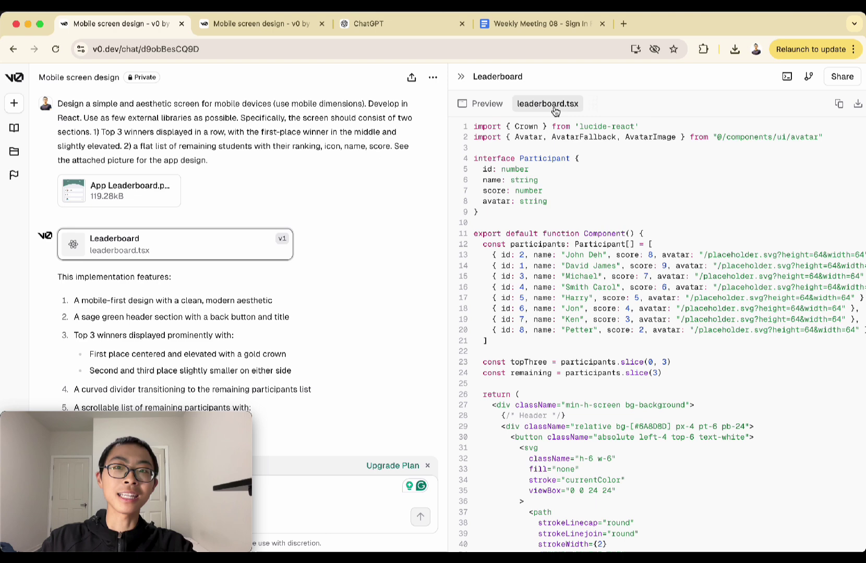
scroll(583, 270, "down", 3)
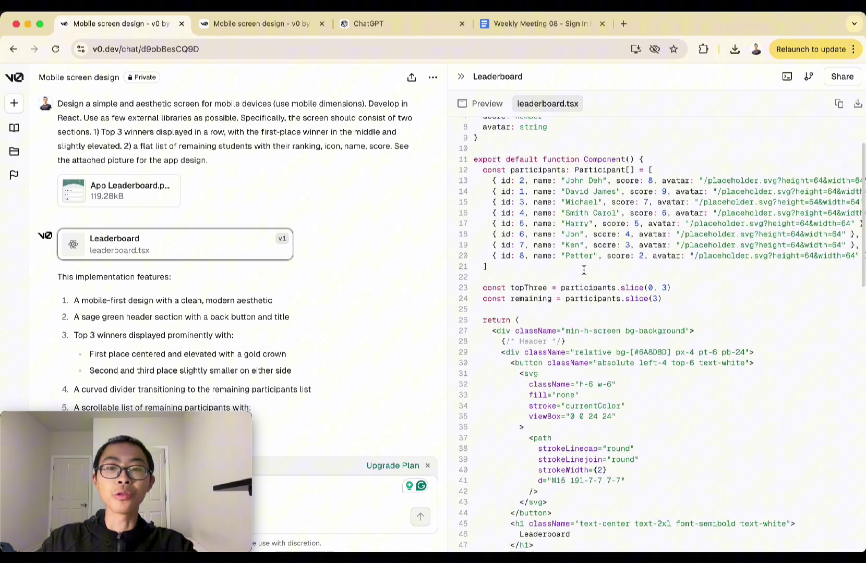
scroll(584, 270, "down", 5)
scroll(583, 271, "down", 2)
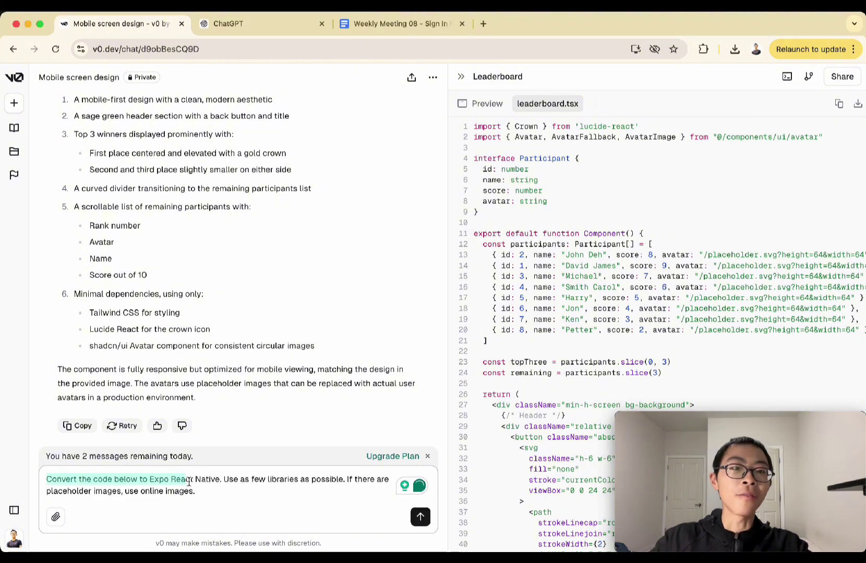
- Send the Expo React Native conversion prompt to generate LeaderboardExpo App.tsx
left_click(253, 495)
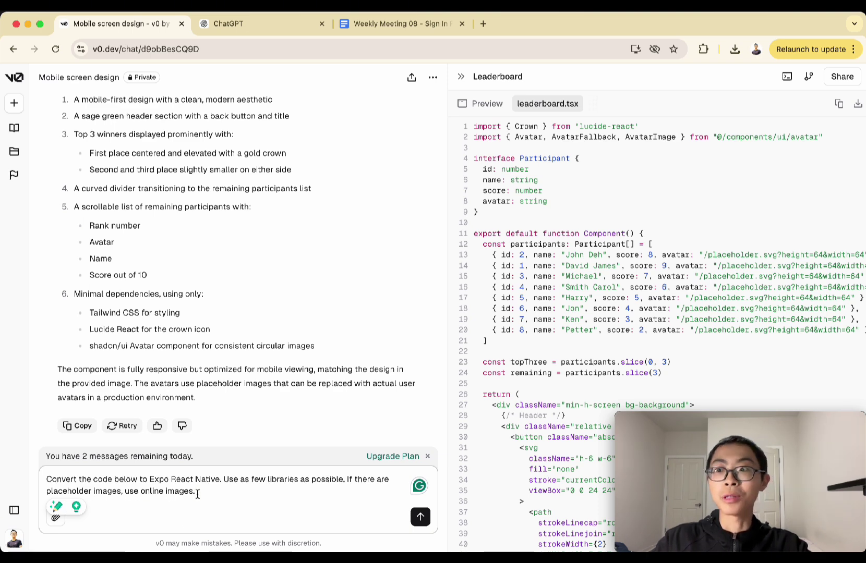
key("Return")
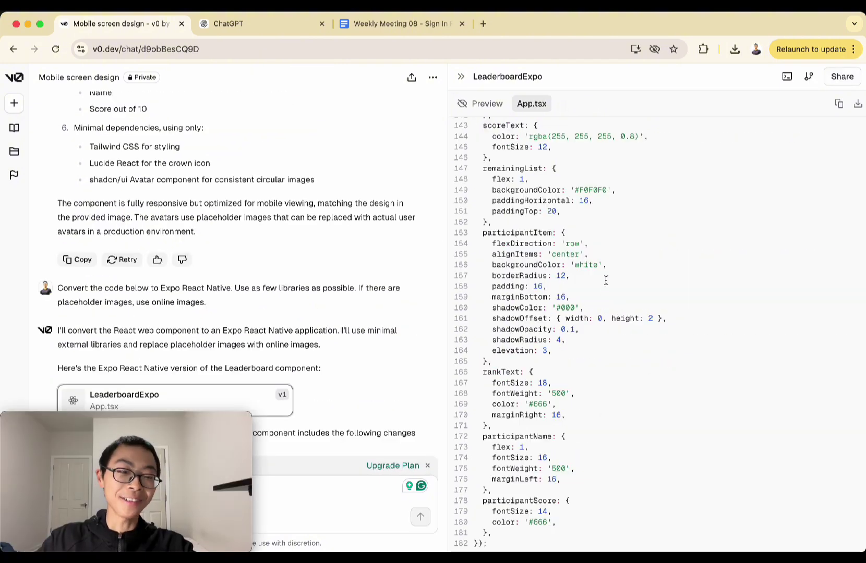
mouse_move(481, 103)
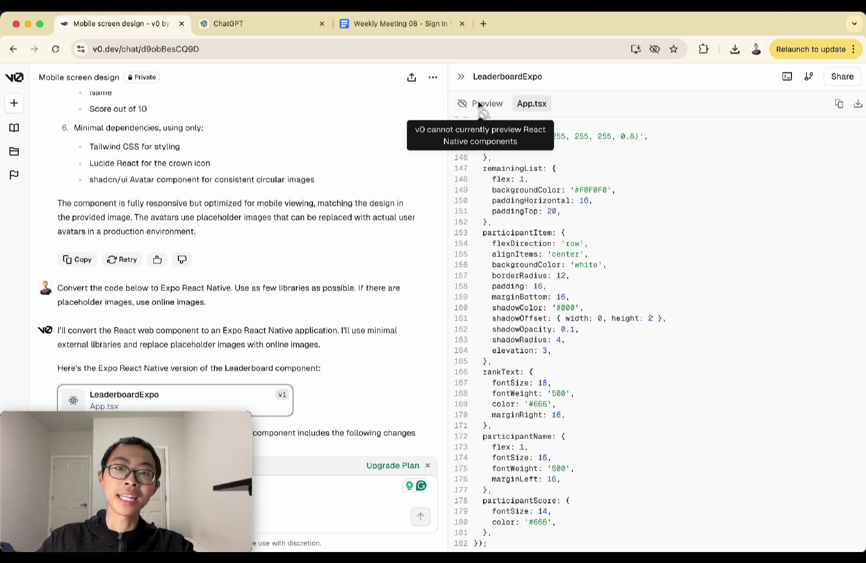
scroll(644, 248, "up", 3)
scroll(644, 248, "up", 7)
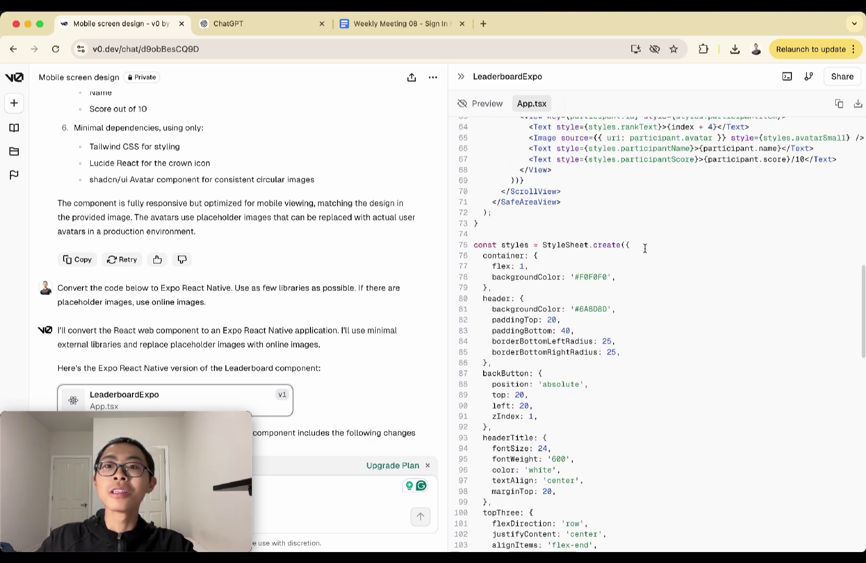
scroll(644, 248, "up", 10)
scroll(744, 196, "up", 3)
- Copy the LeaderboardExpo App.tsx code from v0 and head toward Cursor
left_click(838, 104)
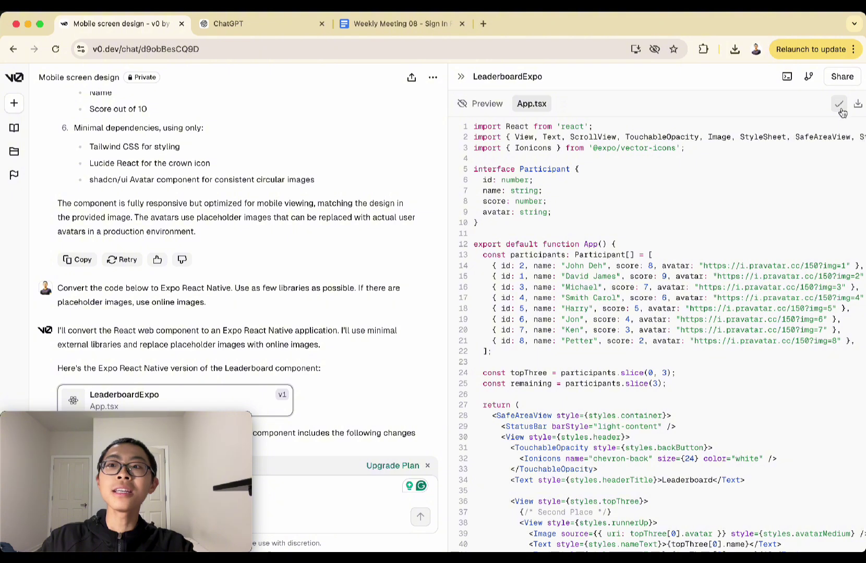
key("super+Tab")
key("super+Tab")
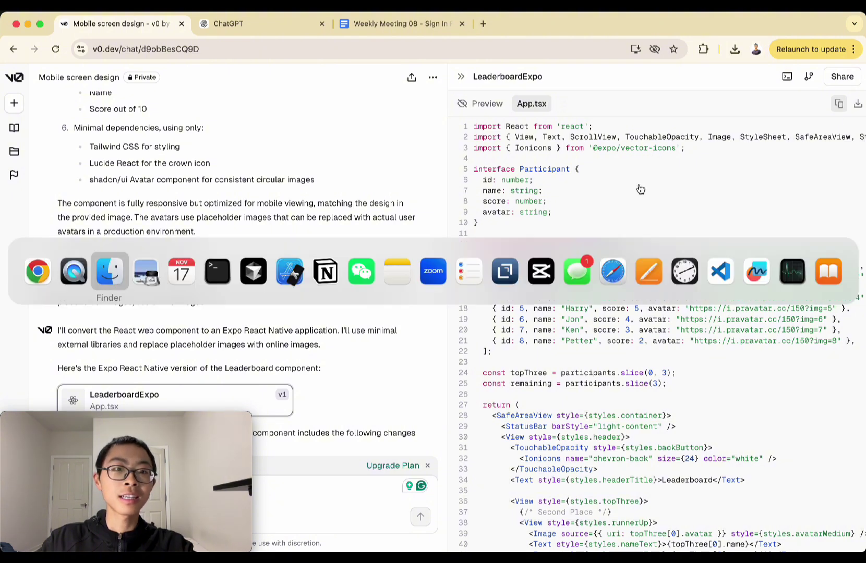
key("super+Tab")
key("super+Tab")
key("super+Tab")
- Replace the whole of Leaderboard.js in Cursor with the converted Expo code
left_click(250, 212)
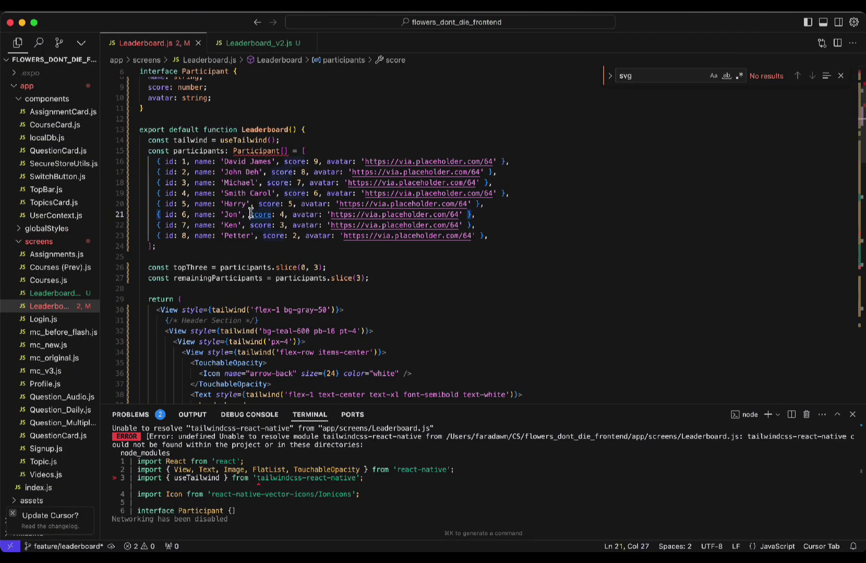
key("super+a")
key("super+v")
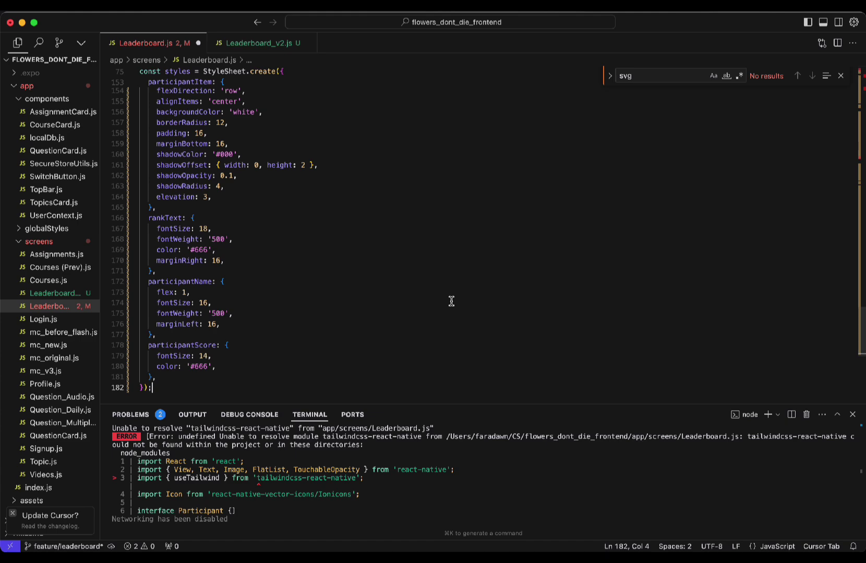
scroll(452, 301, "down", 10)
scroll(451, 301, "up", 8)
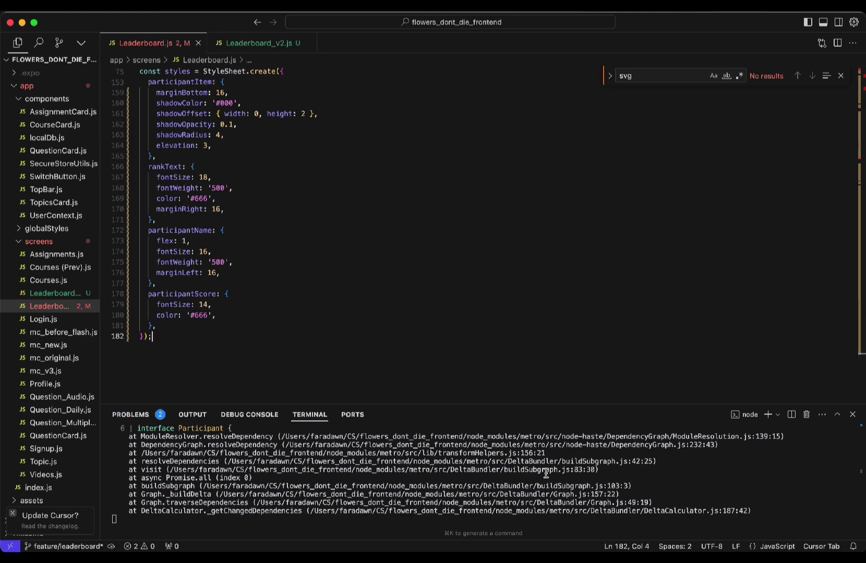
scroll(546, 473, "up", 3)
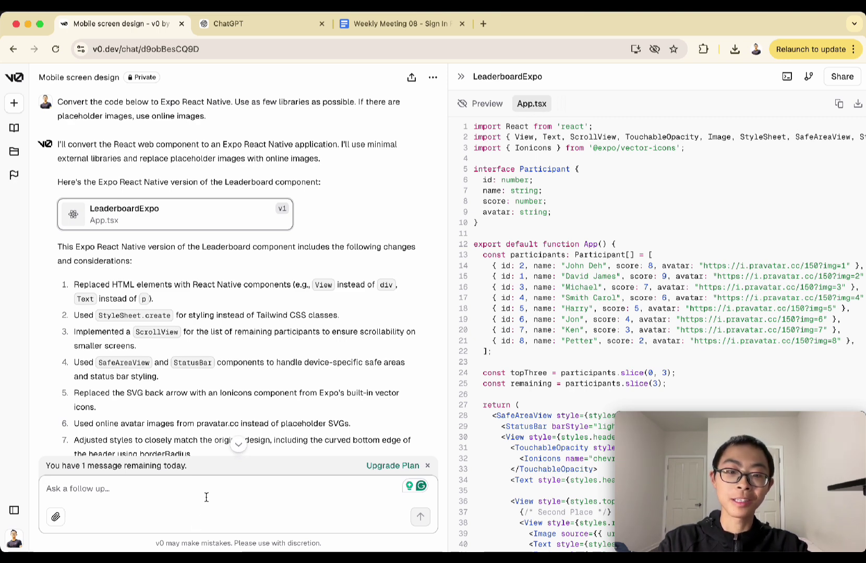
type("Convert it to javascript please (Expo React Native)")
- Request a JavaScript App.js, paste it over Leaderboard.js, and reload the app with r
key("Return")
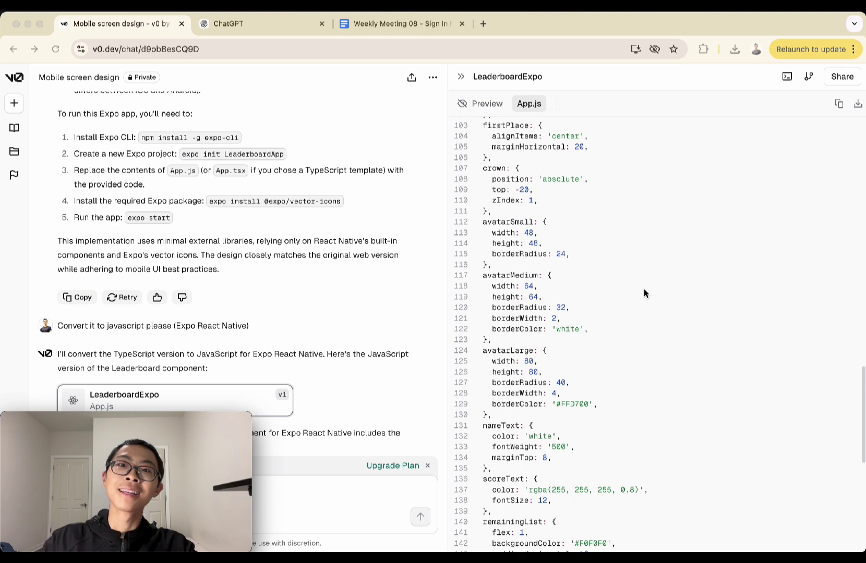
left_click(838, 104)
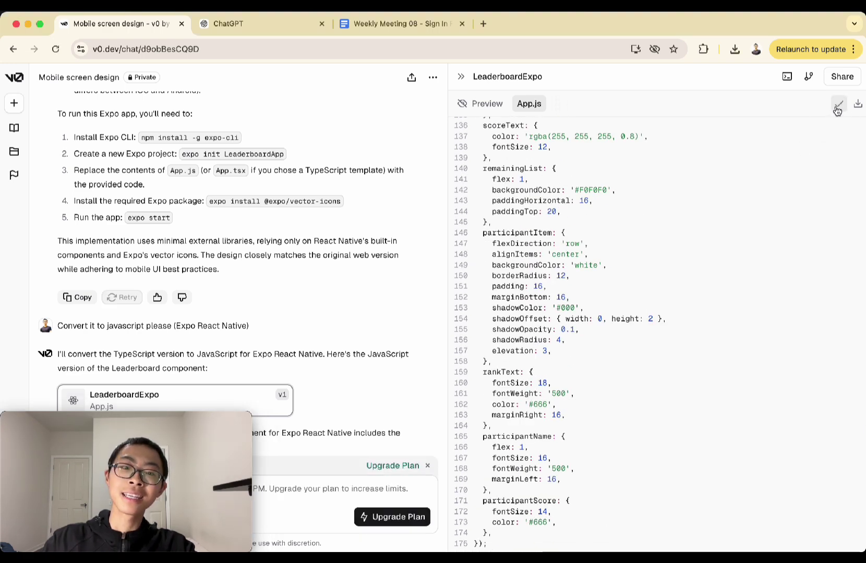
key("super+Tab")
key("super+Tab")
key("super+Tab")
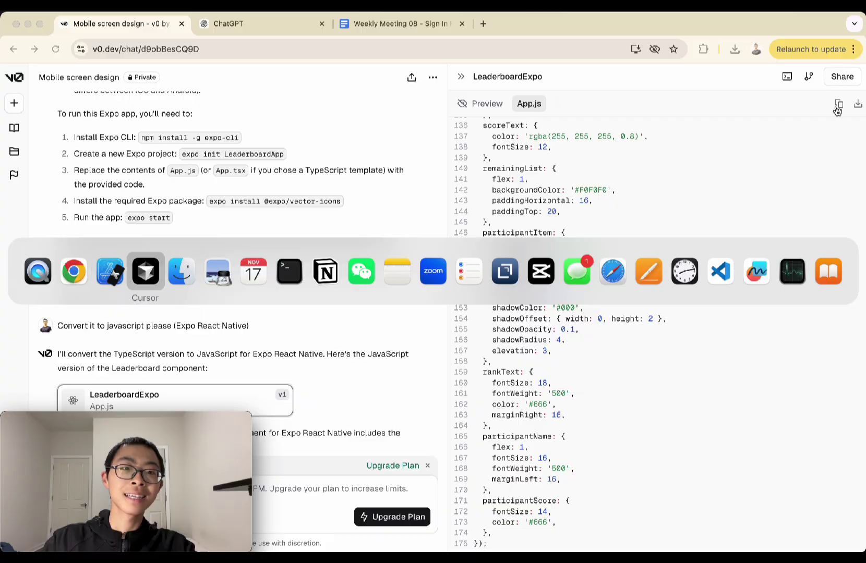
key("super+a")
key("super+v")
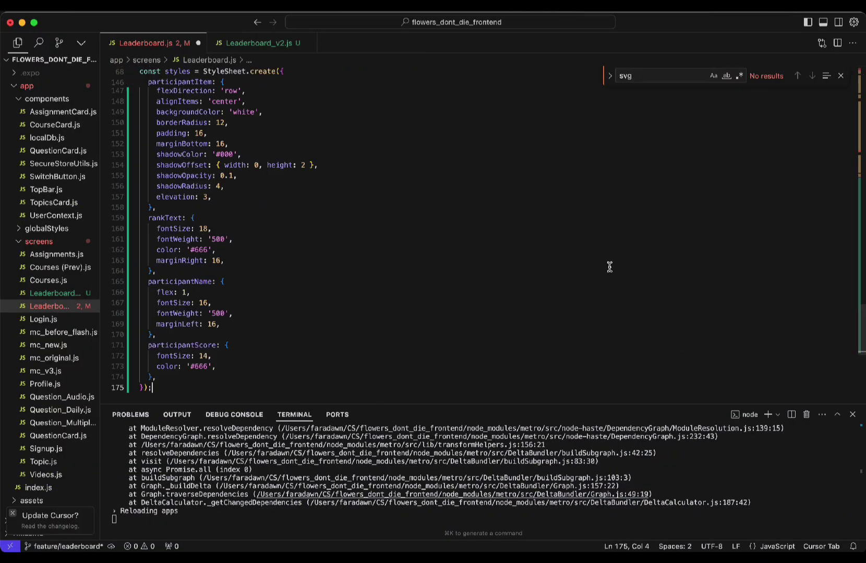
scroll(608, 305, "up", 10)
scroll(608, 319, "up", 10)
scroll(608, 319, "up", 5)
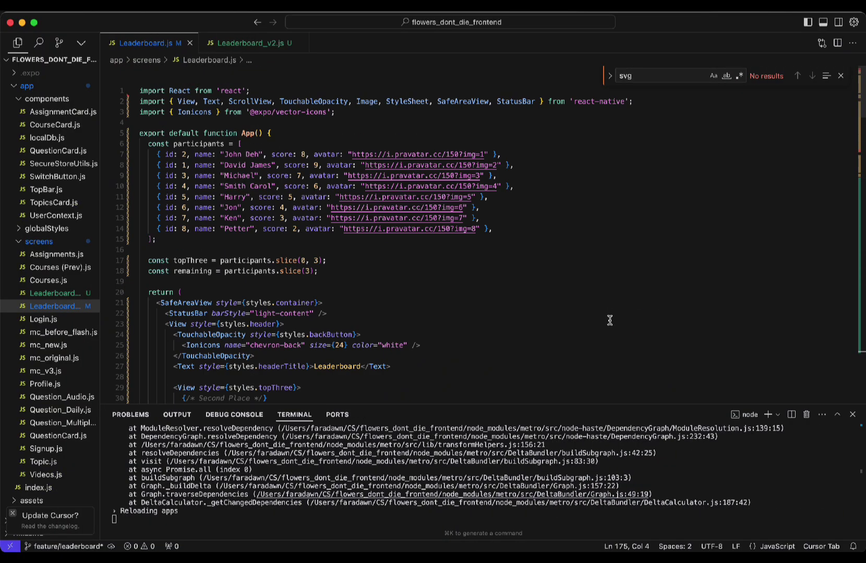
key("r")
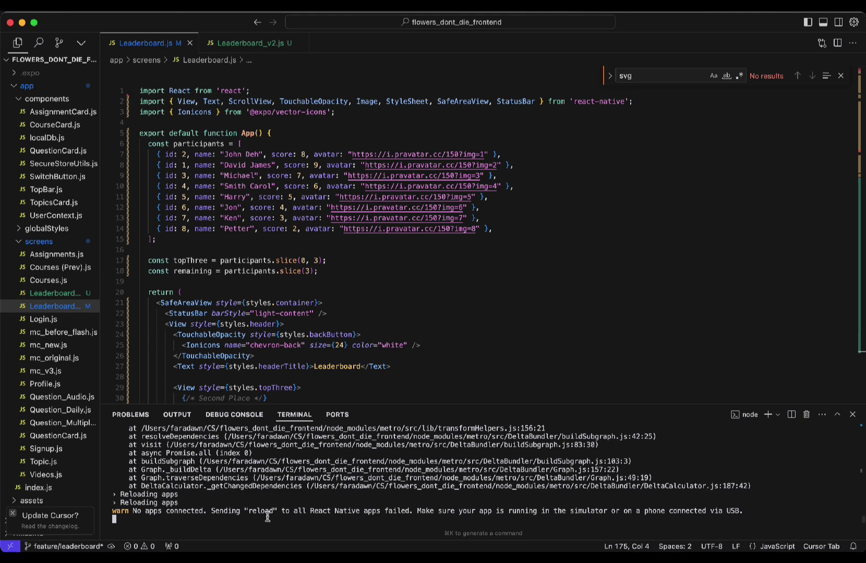
- Dismiss the invalid crown icon warning on the simulator's leaderboard screen
key("super+Tab")
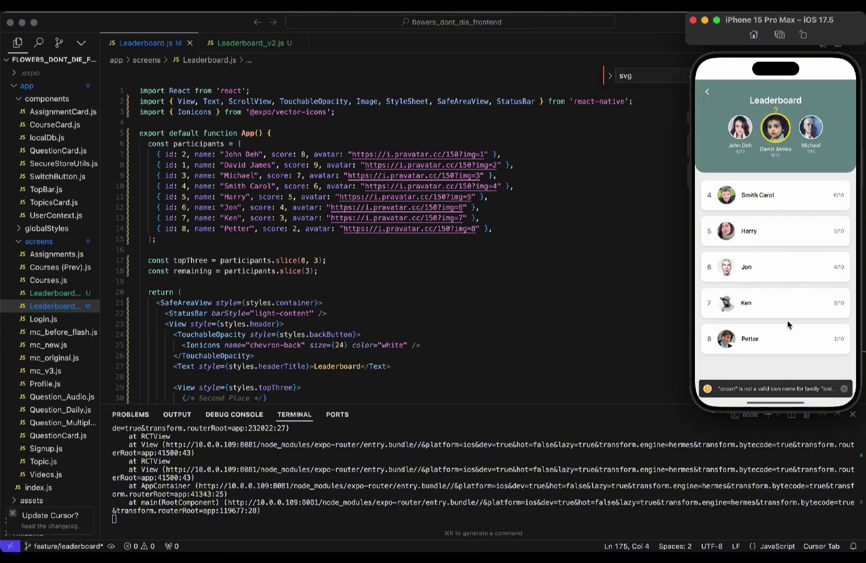
scroll(787, 320, "down", 2)
left_click(844, 390)
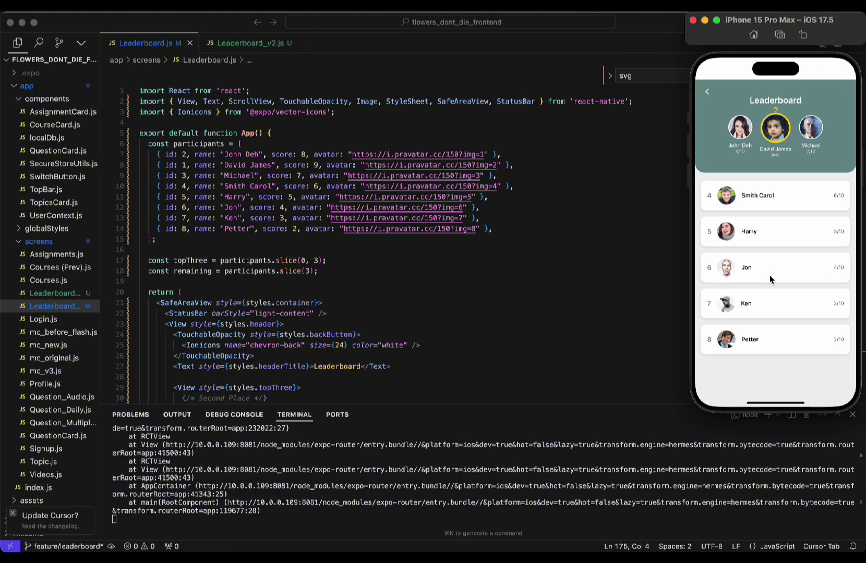
scroll(737, 244, "down", 2)
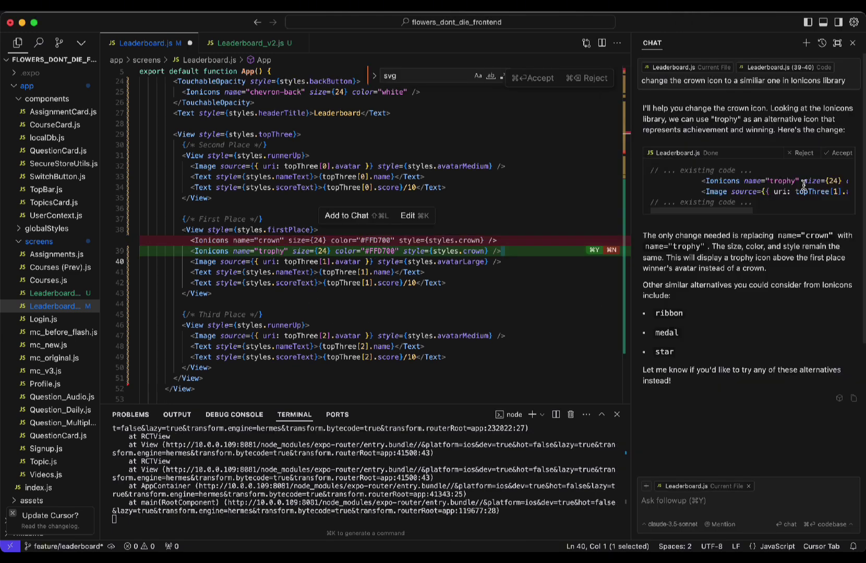
- Accept Cursor's diff swapping the crown icon for an Ionicons trophy
left_click(837, 152)
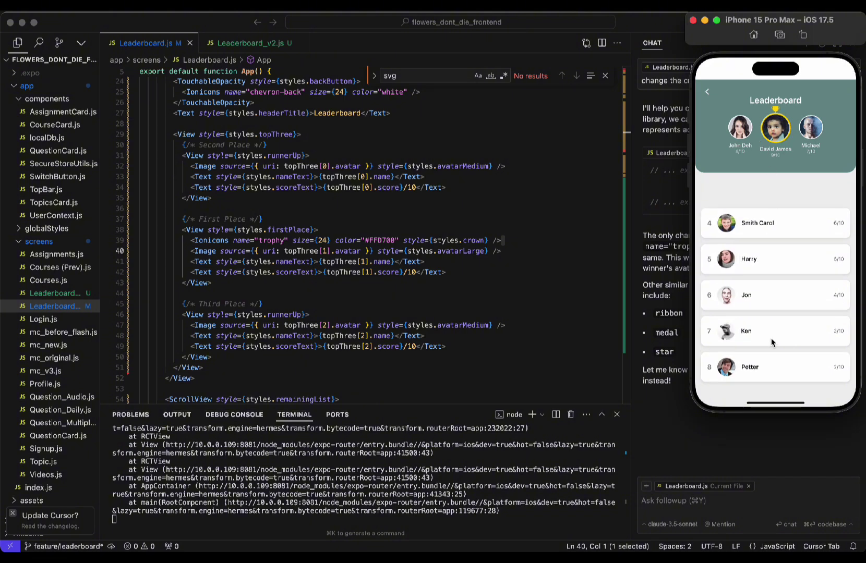
mouse_move(771, 338)
left_mouse_down()
mouse_move(779, 177)
mouse_move(784, 318)
left_mouse_up()
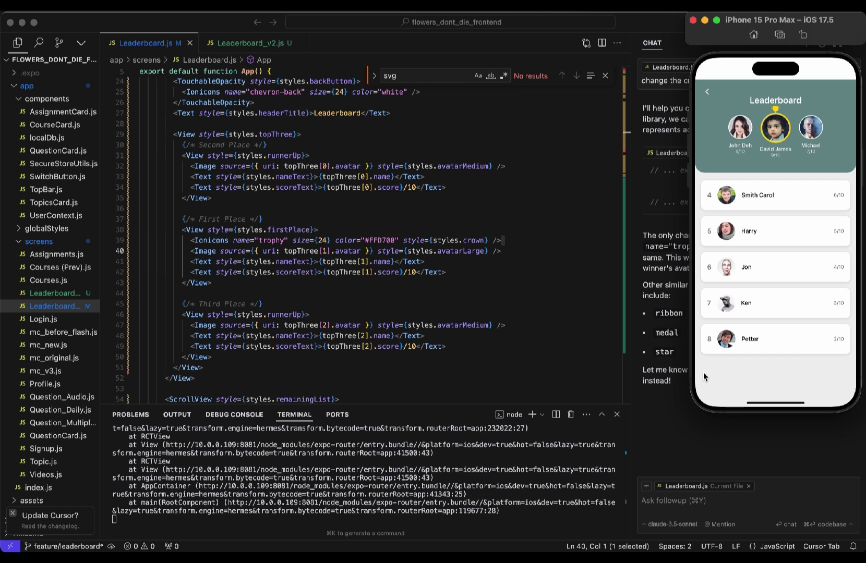